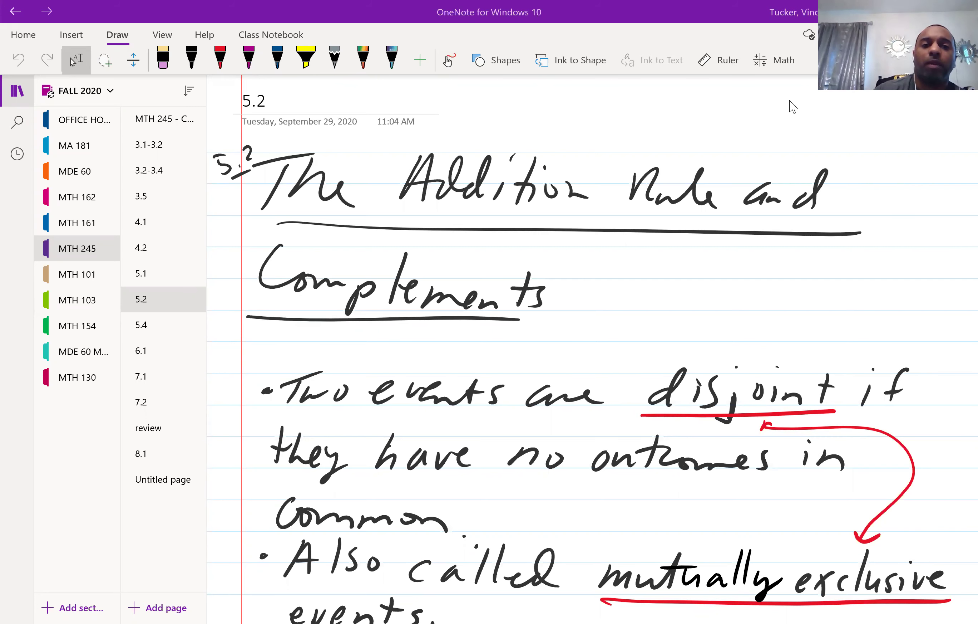
# - Erase the messy handwritten P(E or F) formula under 'then' in the Addition Rule for Disjoint Events
pyautogui.scroll(-2, 793, 107)
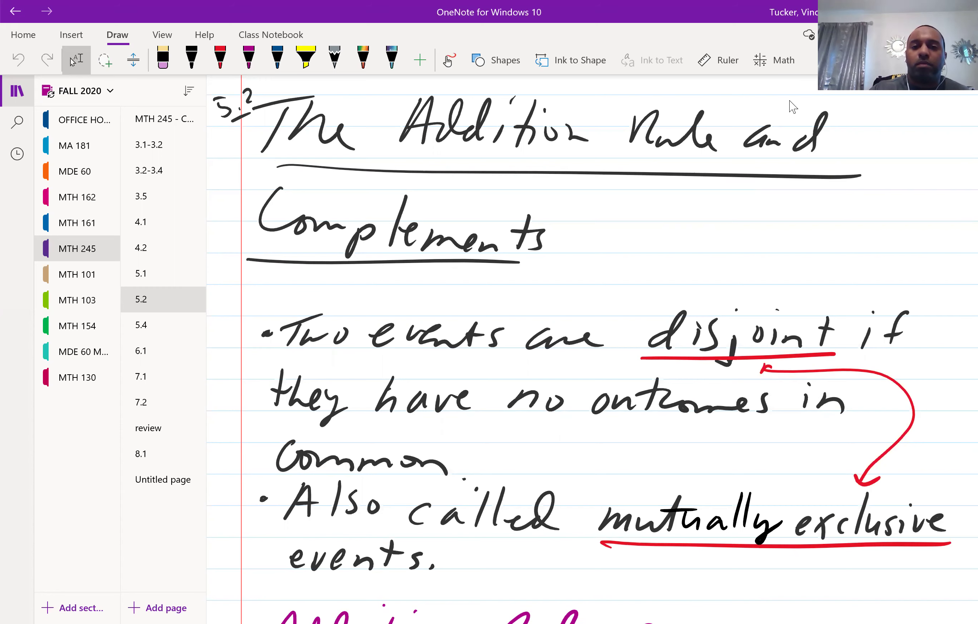
pyautogui.scroll(-5, 793, 107)
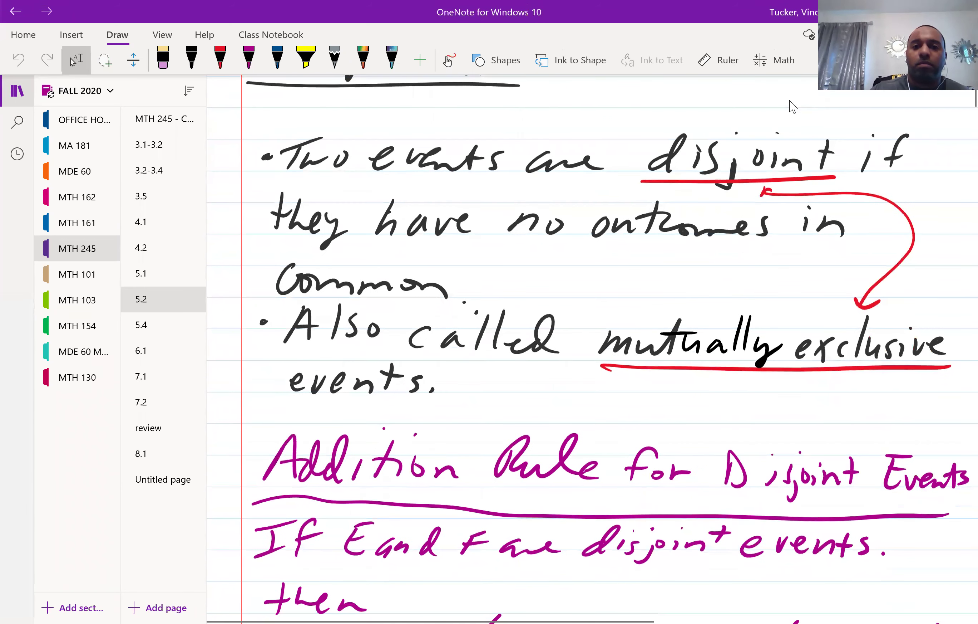
pyautogui.scroll(-1, 793, 107)
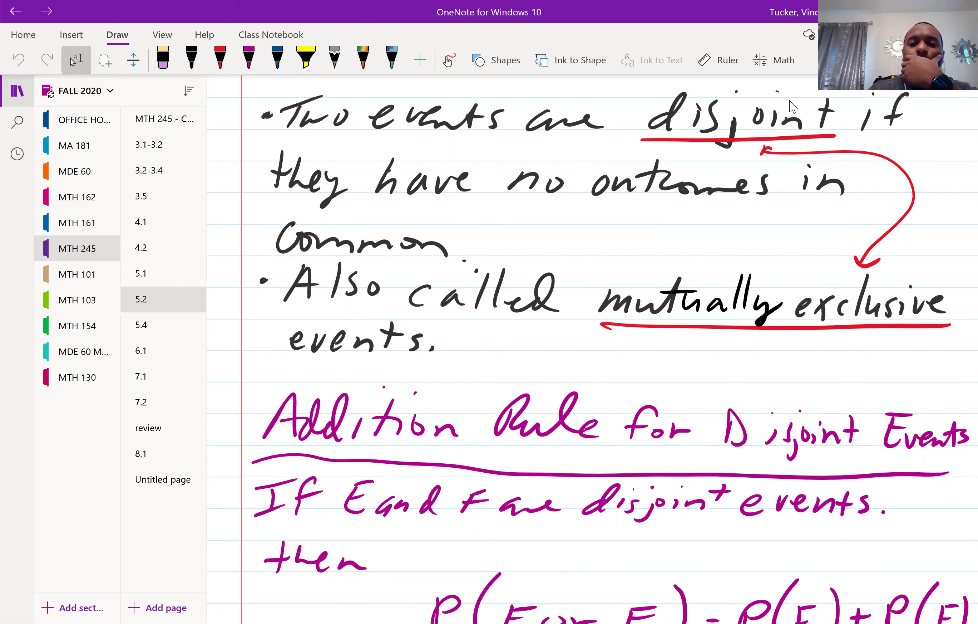
pyautogui.scroll(-2, 792, 107)
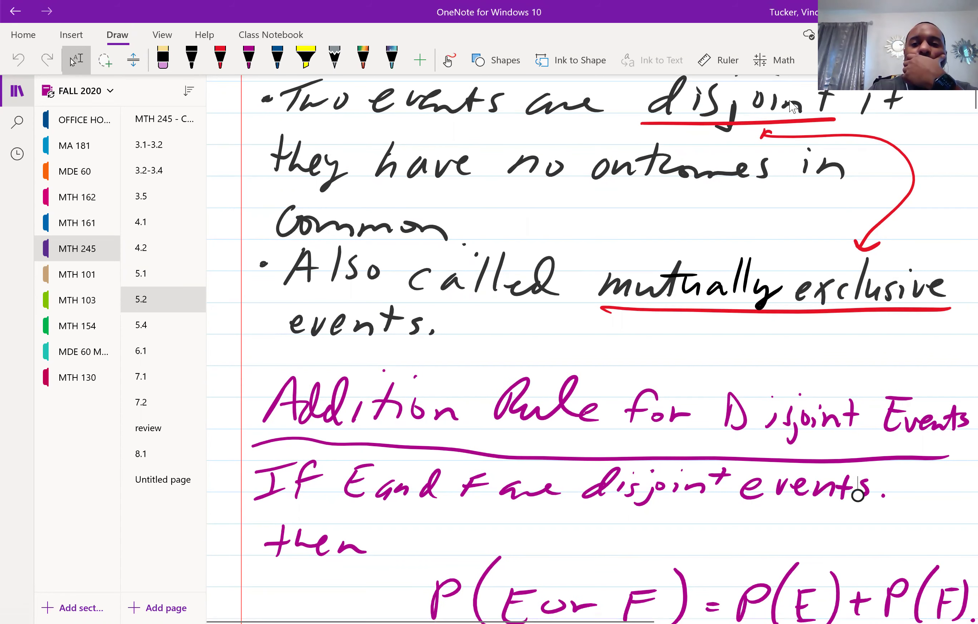
pyautogui.scroll(-1, 793, 107)
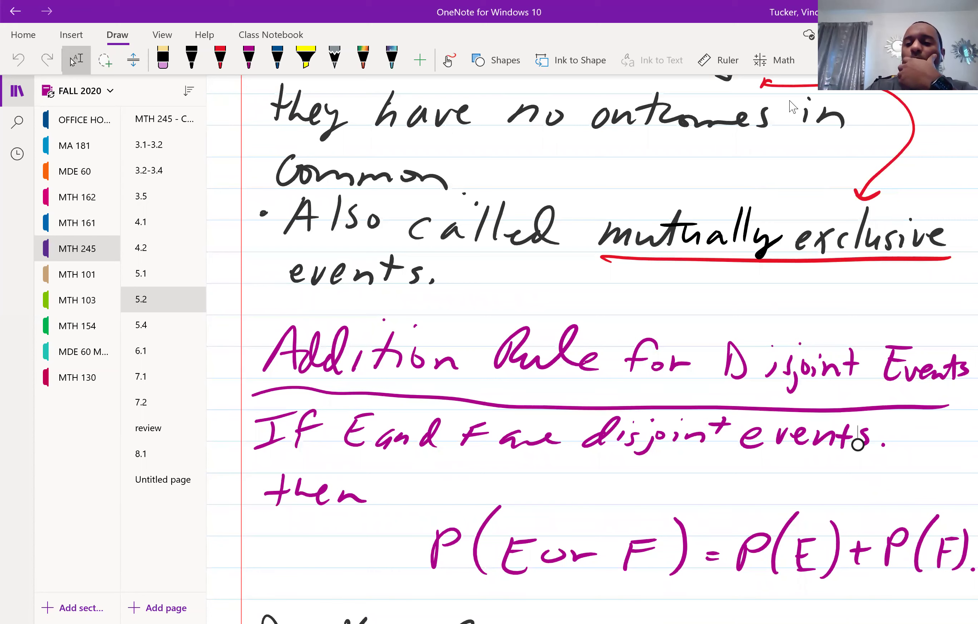
pyautogui.moveTo(436, 547); pyautogui.dragTo(970, 550)
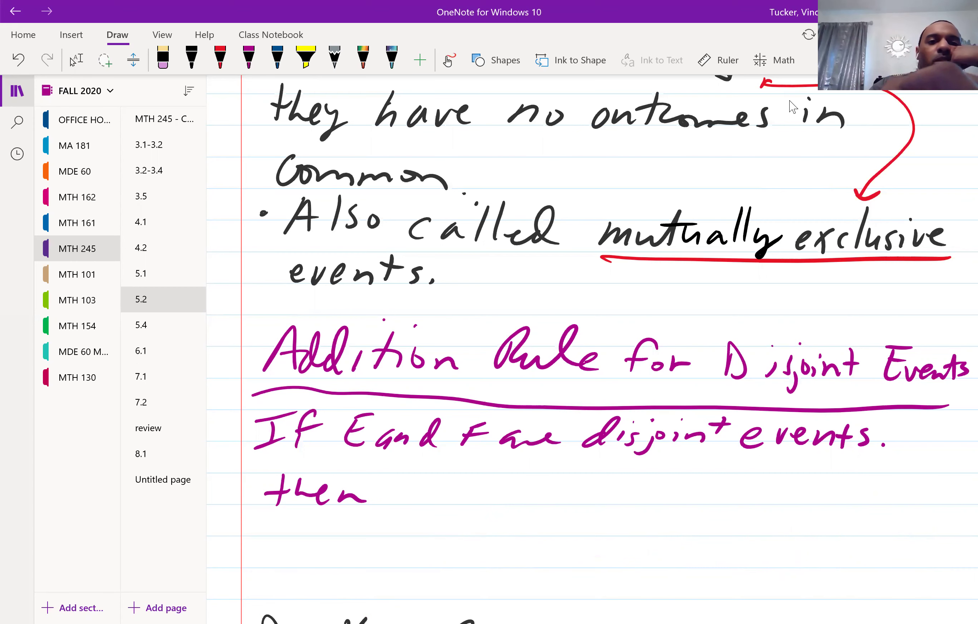
# - Handwrite 'P(E or F) =' below 'then' in magenta ink
pyautogui.click(248, 57)
pyautogui.moveTo(365, 529)
pyautogui.mouseDown()
pyautogui.moveTo(378, 524)
pyautogui.moveTo(368, 547)
pyautogui.mouseUp()
pyautogui.moveTo(409, 513); pyautogui.dragTo(399, 577)
pyautogui.moveTo(416, 536)
pyautogui.mouseDown()
pyautogui.moveTo(412, 563)
pyautogui.moveTo(428, 559)
pyautogui.mouseUp()
pyautogui.moveTo(417, 536)
pyautogui.mouseDown()
pyautogui.moveTo(434, 531)
pyautogui.moveTo(430, 542)
pyautogui.moveTo(449, 549)
pyautogui.mouseUp()
pyautogui.moveTo(461, 548)
pyautogui.mouseDown()
pyautogui.moveTo(462, 560)
pyautogui.moveTo(477, 546)
pyautogui.moveTo(490, 570)
pyautogui.mouseUp()
pyautogui.moveTo(496, 542); pyautogui.dragTo(511, 539)
pyautogui.moveTo(492, 558); pyautogui.dragTo(509, 553)
pyautogui.moveTo(523, 519); pyautogui.dragTo(530, 580)
pyautogui.moveTo(560, 547); pyautogui.dragTo(571, 545)
# - Finish the formula with 'P(E) + P(F).' after the equals sign
pyautogui.moveTo(563, 558)
pyautogui.mouseDown()
pyautogui.moveTo(601, 570)
pyautogui.moveTo(604, 554)
pyautogui.mouseUp()
pyautogui.moveTo(647, 518); pyautogui.dragTo(647, 575)
pyautogui.moveTo(668, 539)
pyautogui.mouseDown()
pyautogui.moveTo(670, 566)
pyautogui.moveTo(679, 538)
pyautogui.mouseUp()
pyautogui.moveTo(658, 555); pyautogui.dragTo(672, 550)
pyautogui.moveTo(684, 525)
pyautogui.mouseDown()
pyautogui.moveTo(702, 553)
pyautogui.moveTo(691, 575)
pyautogui.mouseUp()
pyautogui.moveTo(723, 553)
pyautogui.mouseDown()
pyautogui.moveTo(745, 550)
pyautogui.moveTo(735, 566)
pyautogui.mouseUp()
pyautogui.moveTo(774, 541)
pyautogui.mouseDown()
pyautogui.moveTo(771, 573)
pyautogui.moveTo(776, 556)
pyautogui.mouseUp()
pyautogui.moveTo(821, 516)
pyautogui.mouseDown()
pyautogui.moveTo(807, 538)
pyautogui.moveTo(811, 579)
pyautogui.mouseUp()
pyautogui.moveTo(819, 542)
pyautogui.mouseDown()
pyautogui.moveTo(835, 555)
pyautogui.moveTo(819, 579)
pyautogui.mouseUp()
pyautogui.moveTo(834, 539)
pyautogui.mouseDown()
pyautogui.moveTo(854, 533)
pyautogui.moveTo(846, 551)
pyautogui.mouseUp()
pyautogui.moveTo(851, 507); pyautogui.dragTo(857, 577)
pyautogui.click(887, 564)
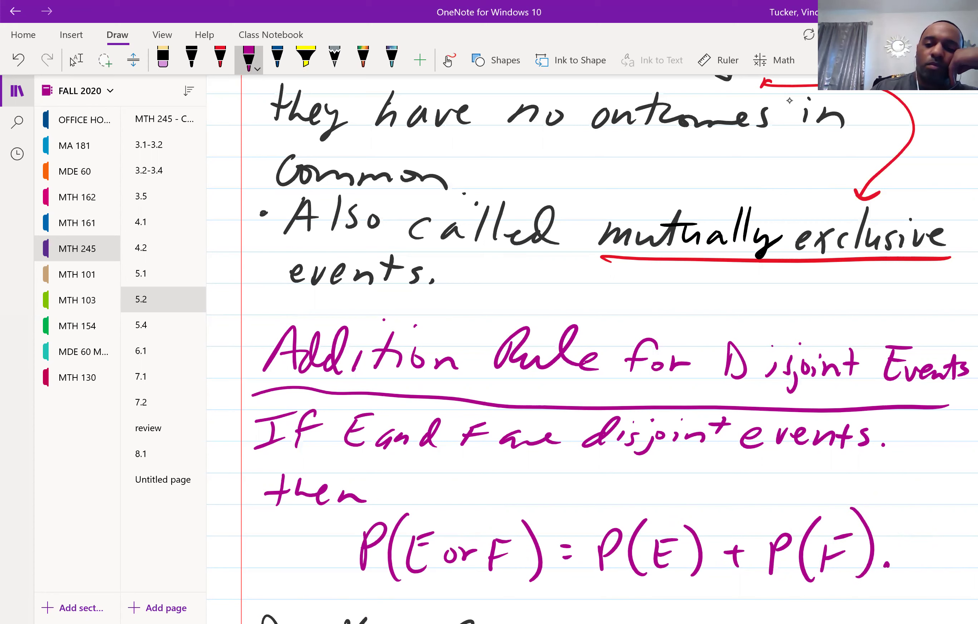
pyautogui.moveTo(824, 543); pyautogui.dragTo(839, 537)
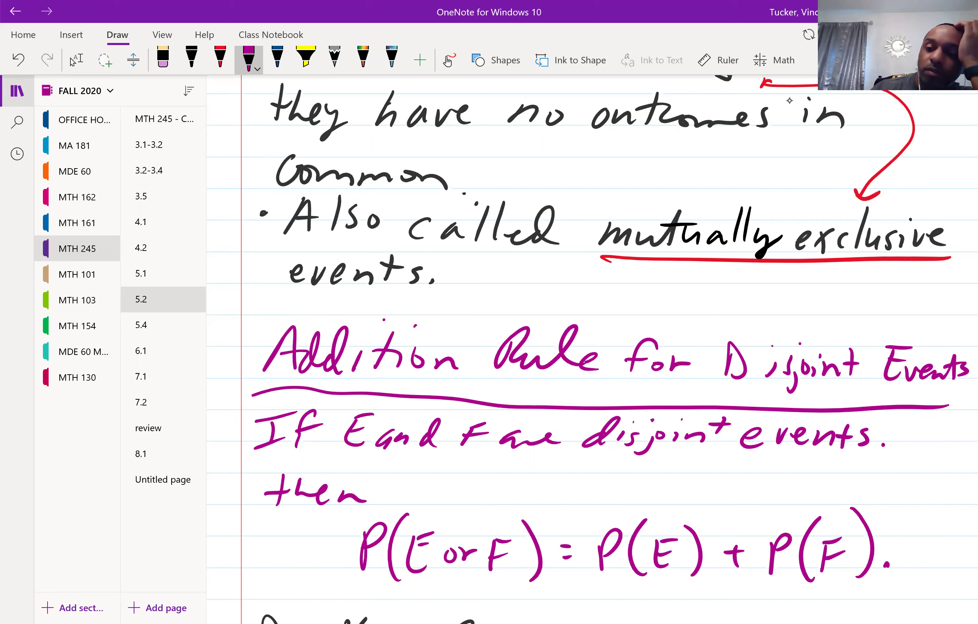
pyautogui.moveTo(752, 396)
pyautogui.mouseDown()
pyautogui.moveTo(641, 486)
pyautogui.moveTo(706, 386)
pyautogui.mouseUp()
pyautogui.hotkey('ctrl', 'z')
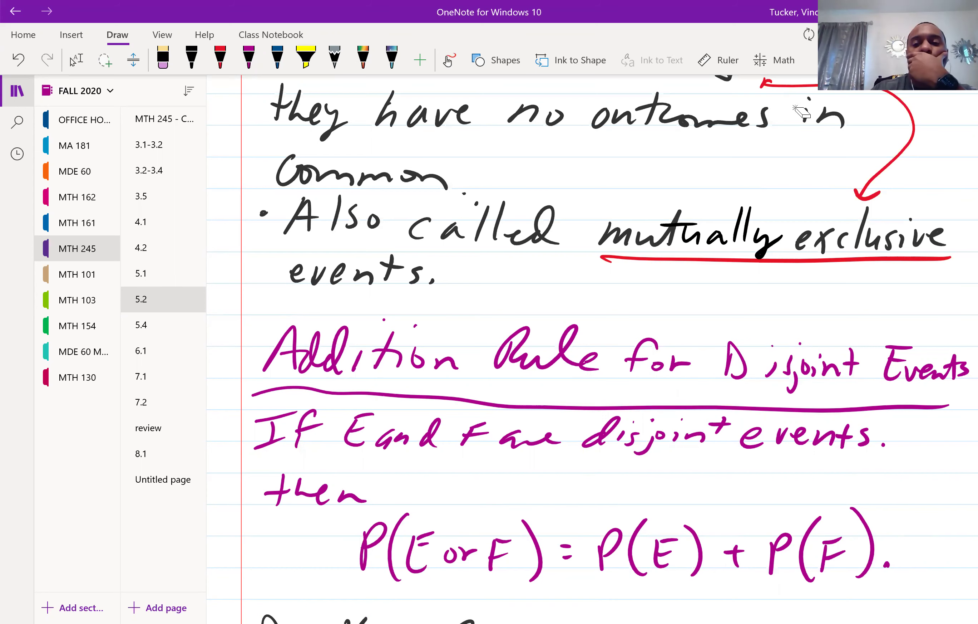
pyautogui.scroll(-2, 592, 349)
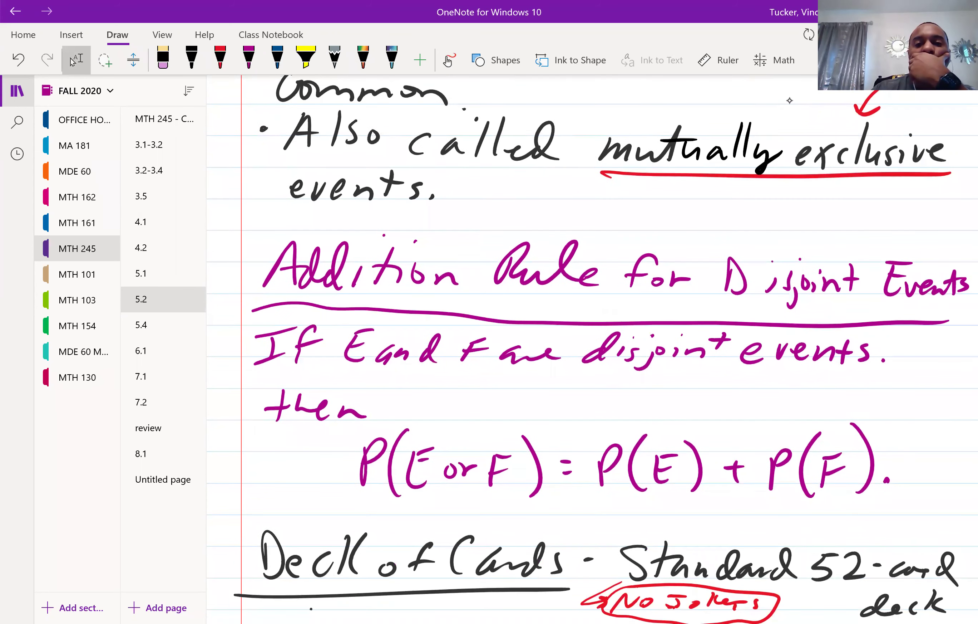
# - Undo the scribbled 'are' in 'If E and F are disjoint events' and rewrite it clearly
pyautogui.scroll(-3, 789, 101)
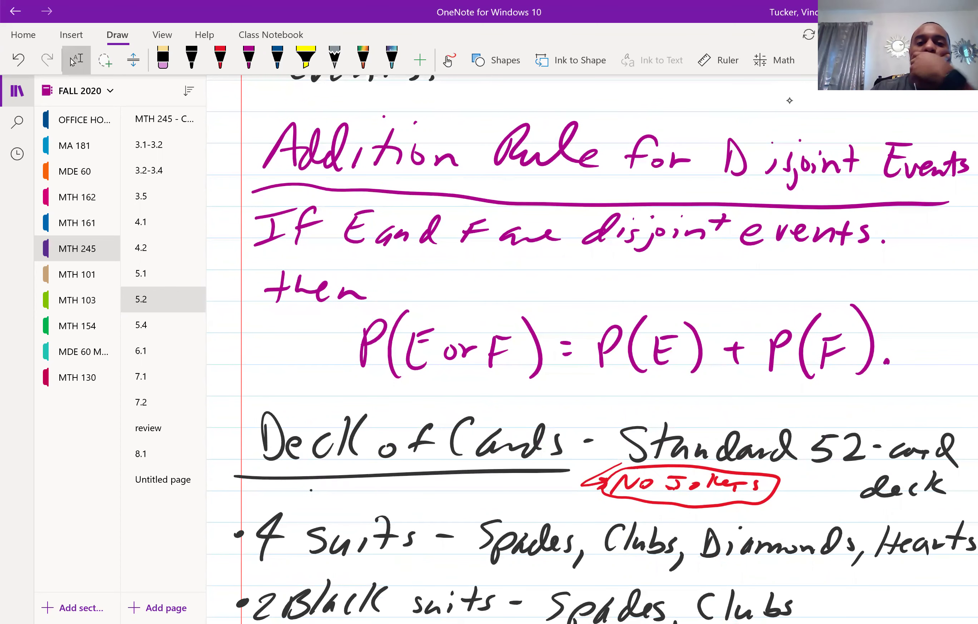
pyautogui.hotkey('ctrl', 'z')
pyautogui.hotkey('ctrl', 'y')
pyautogui.hotkey('ctrl', 'y')
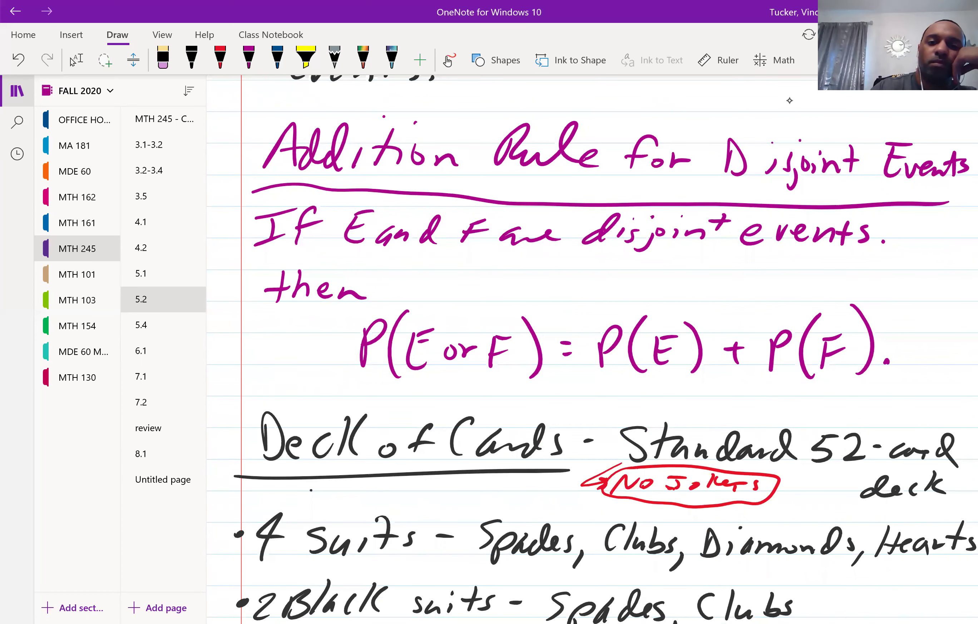
pyautogui.hotkey('ctrl', 'z')
pyautogui.moveTo(518, 230)
pyautogui.mouseDown()
pyautogui.moveTo(522, 242)
pyautogui.moveTo(541, 233)
pyautogui.moveTo(555, 245)
pyautogui.mouseUp()
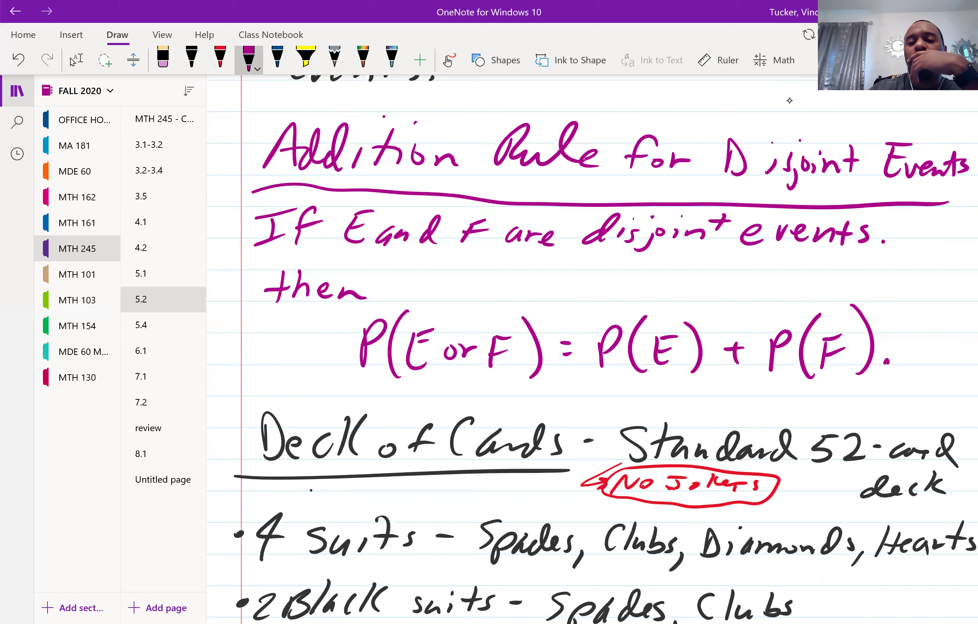
# - Switch to Lasso Select while moving down to the Deck of Cards notes
pyautogui.scroll(-2, 790, 101)
pyautogui.scroll(-4, 790, 100)
pyautogui.scroll(-1, 790, 100)
pyautogui.click(76, 59)
# - Review the full Deck of Cards list and erase part of the 'u' in 'Queen'
pyautogui.scroll(-1, 790, 100)
pyautogui.scroll(-8, 789, 100)
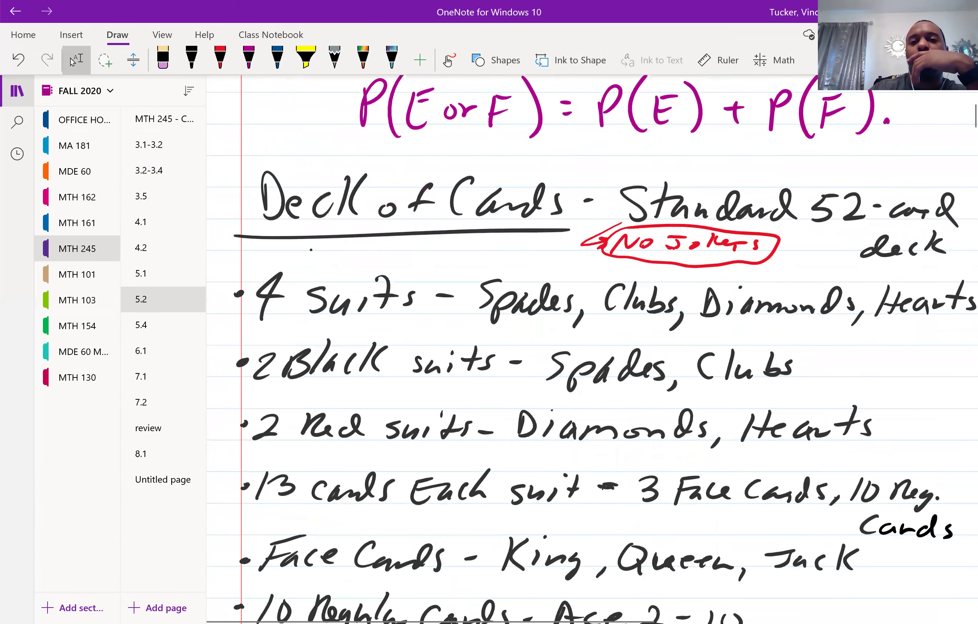
pyautogui.scroll(-1, 789, 100)
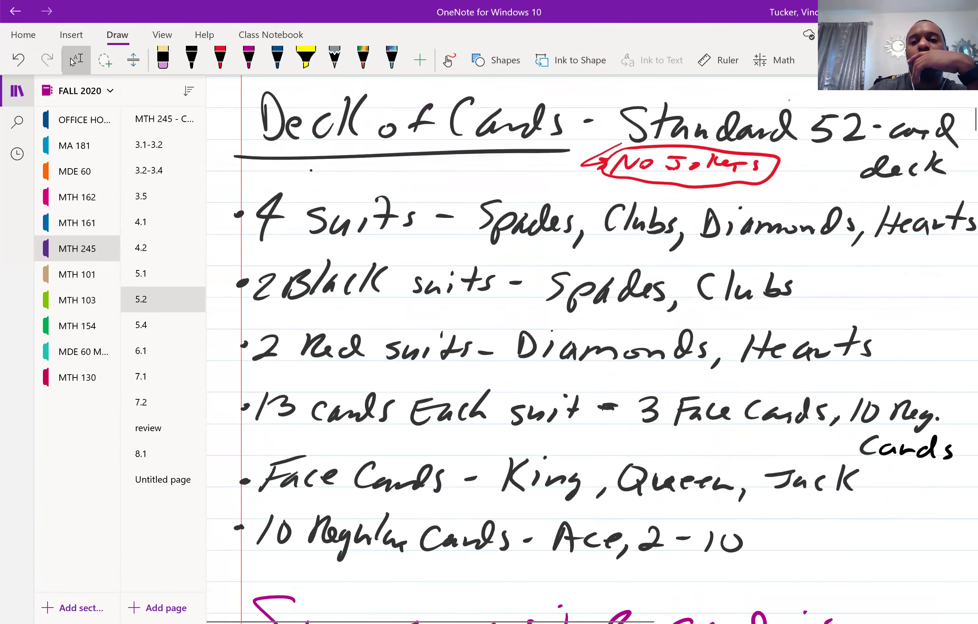
pyautogui.scroll(1, 789, 100)
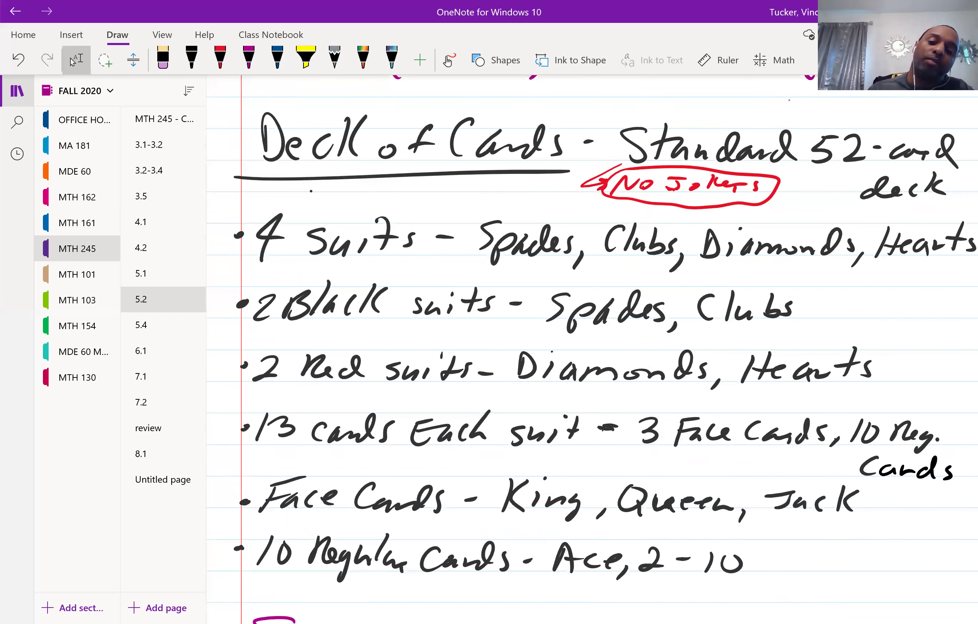
pyautogui.moveTo(653, 497); pyautogui.dragTo(674, 508)
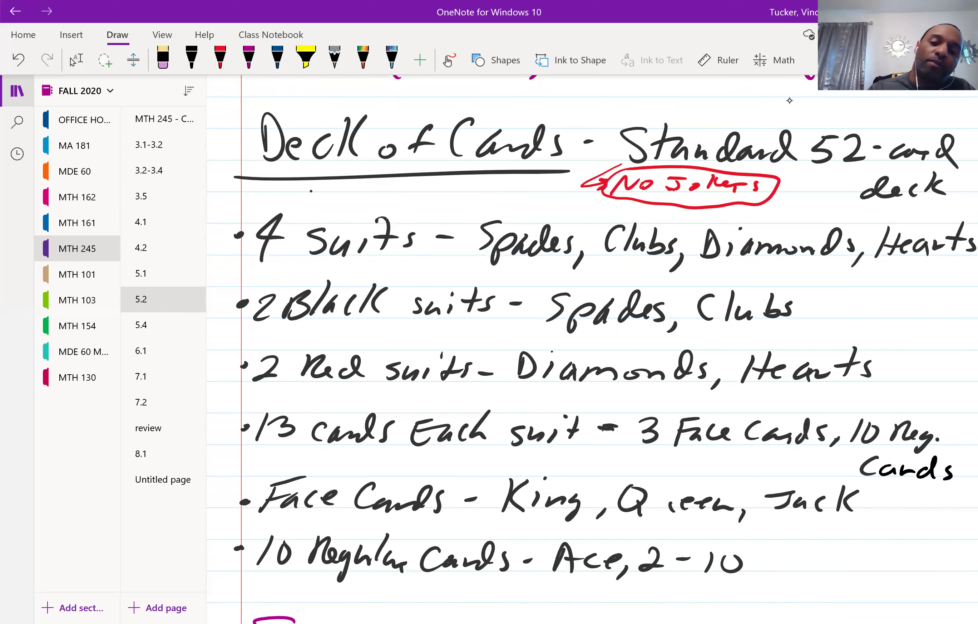